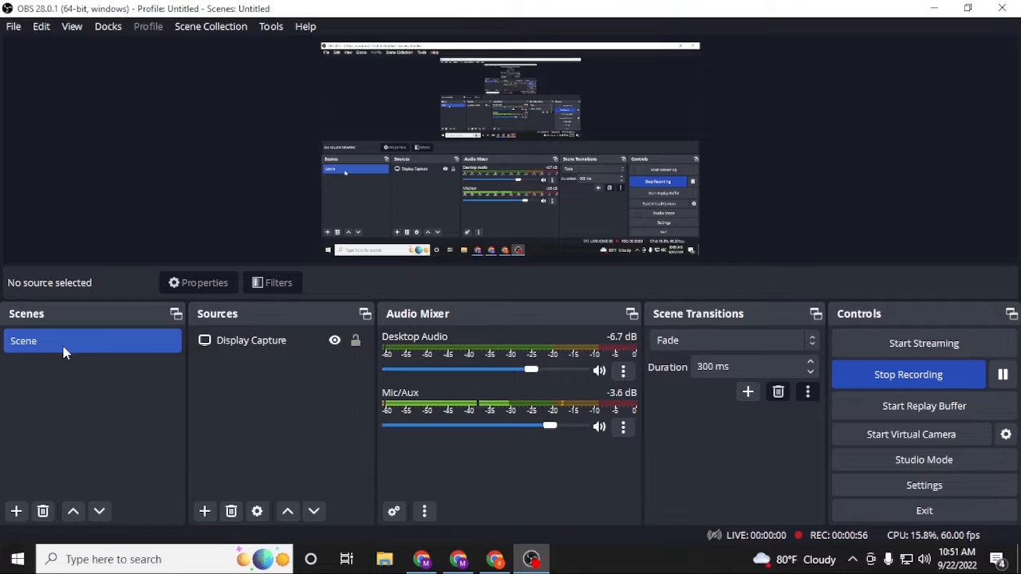
{"action": "right_click", "coordinate": [61, 395]}
{"action": "left_click", "coordinate": [33, 347]}
{"action": "left_click", "coordinate": [33, 347]}
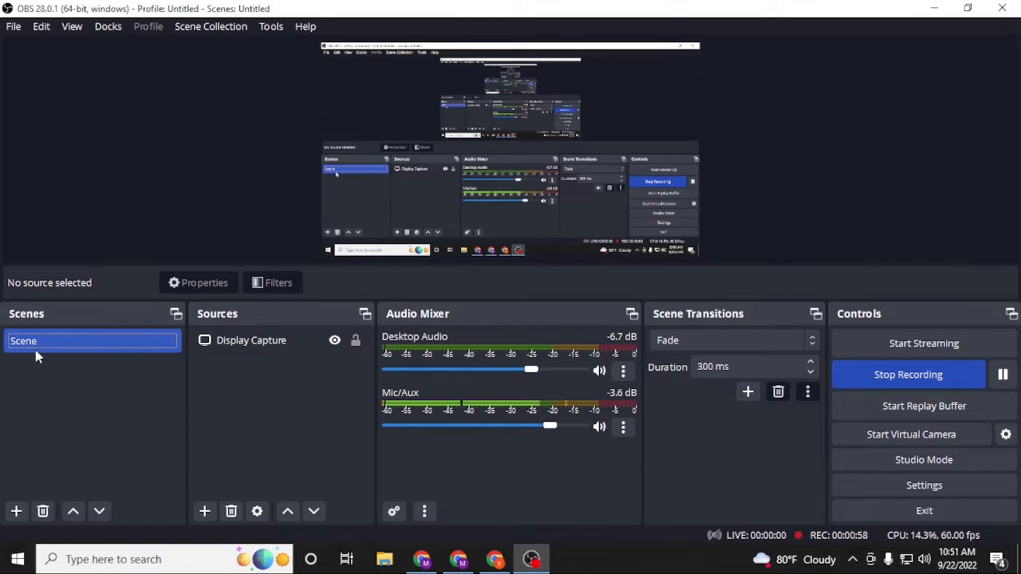
{"action": "right_click", "coordinate": [44, 401]}
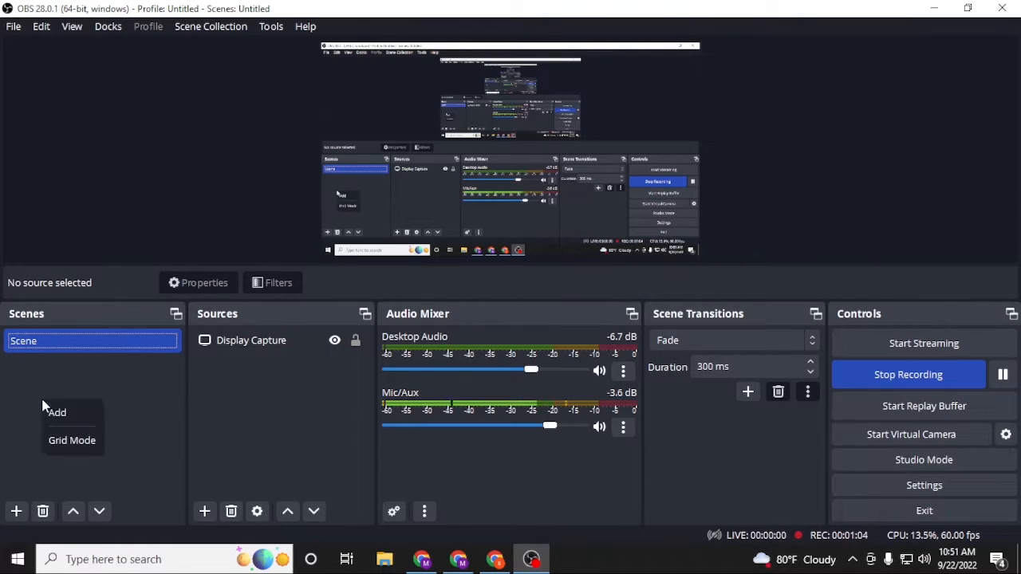
{"action": "left_click", "coordinate": [69, 414]}
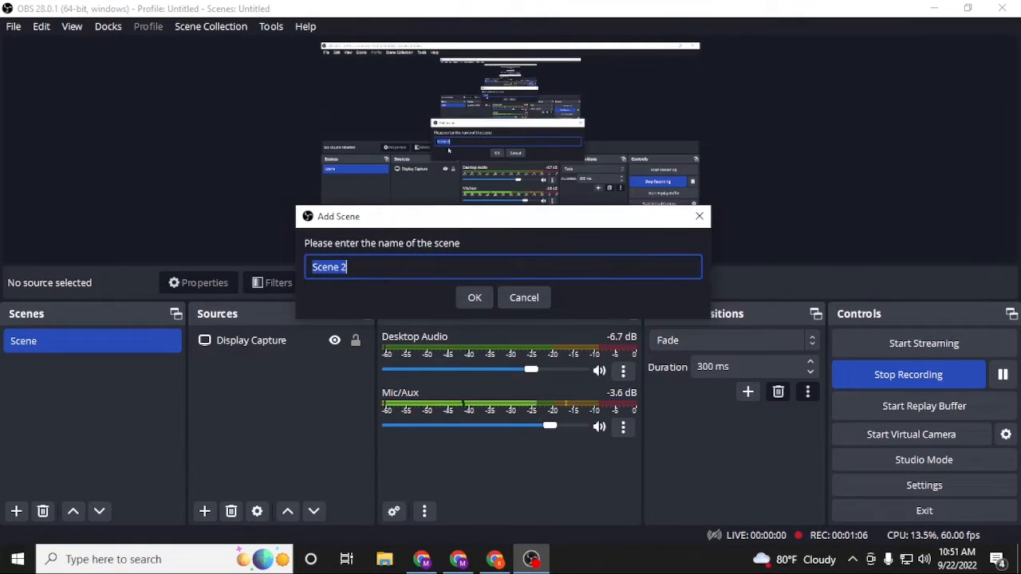
{"action": "left_click", "coordinate": [517, 303]}
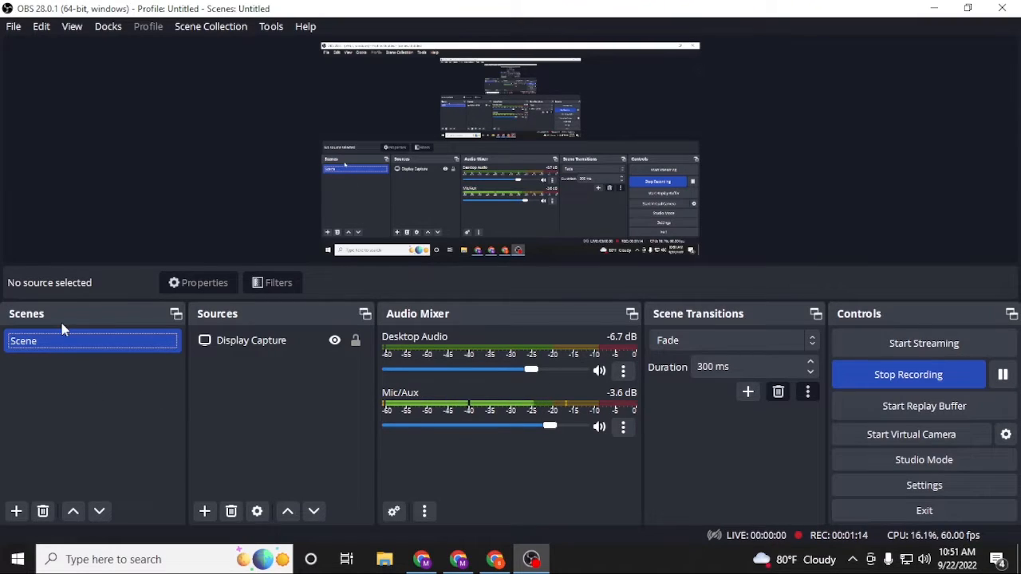
- Add a new Window Capture source to the scene, keeping the default source name
{"action": "left_click", "coordinate": [303, 342]}
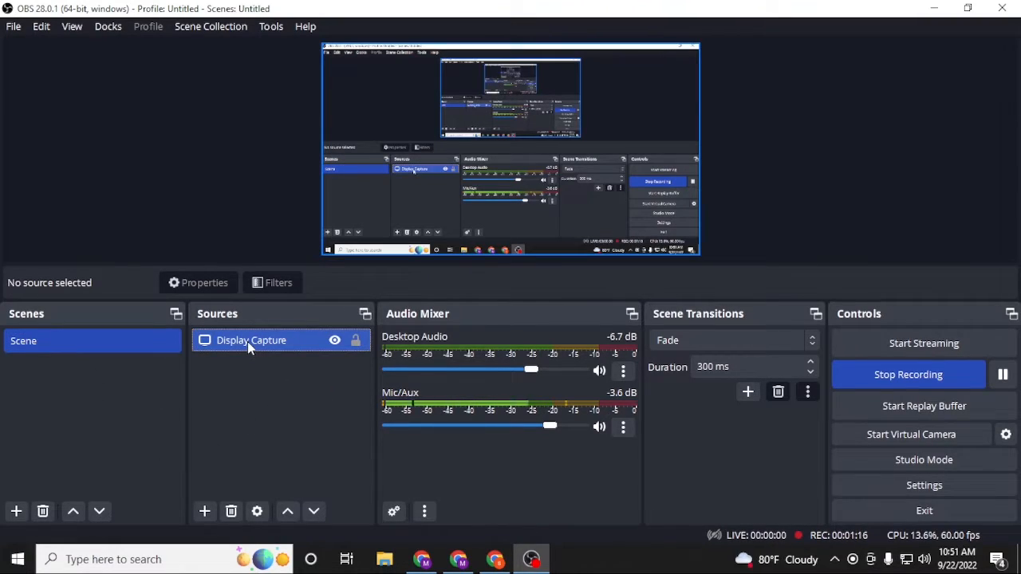
{"action": "left_click", "coordinate": [259, 387]}
{"action": "right_click", "coordinate": [240, 403]}
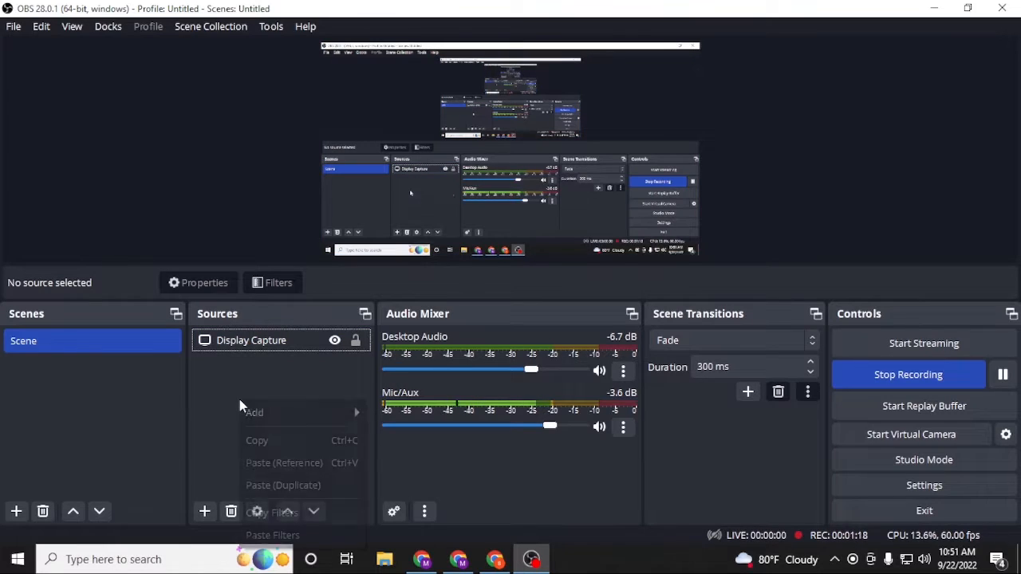
{"action": "left_click", "coordinate": [226, 395]}
{"action": "right_click", "coordinate": [239, 425]}
{"action": "mouse_move", "coordinate": [278, 443]}
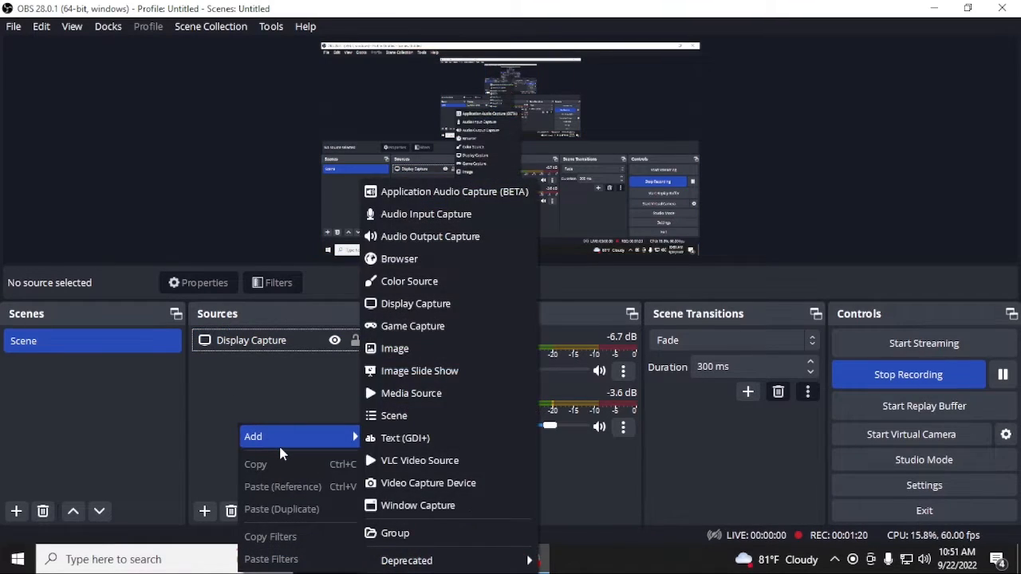
{"action": "left_click", "coordinate": [254, 406]}
{"action": "right_click", "coordinate": [253, 406]}
{"action": "mouse_move", "coordinate": [291, 423]}
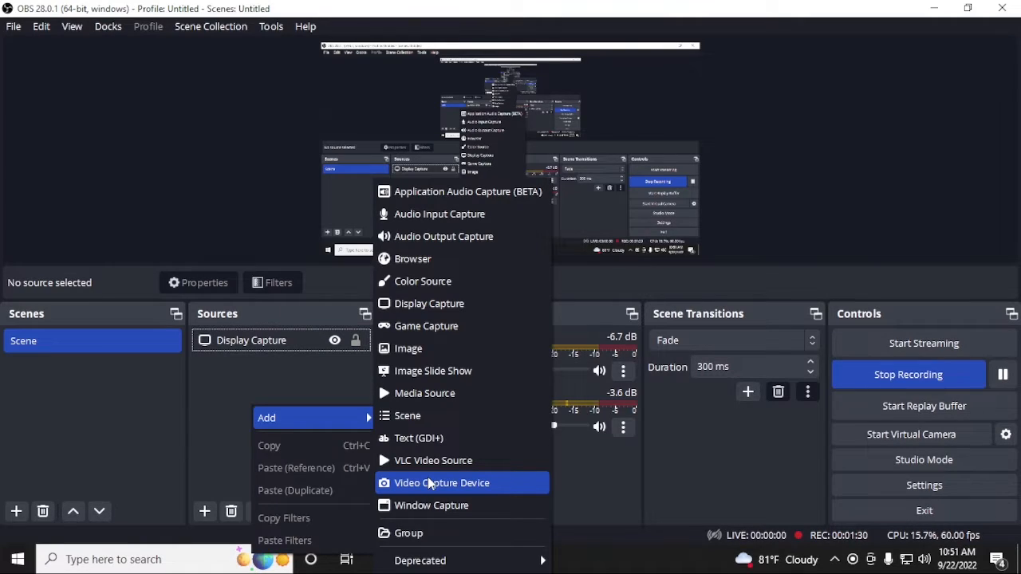
{"action": "left_click", "coordinate": [470, 506]}
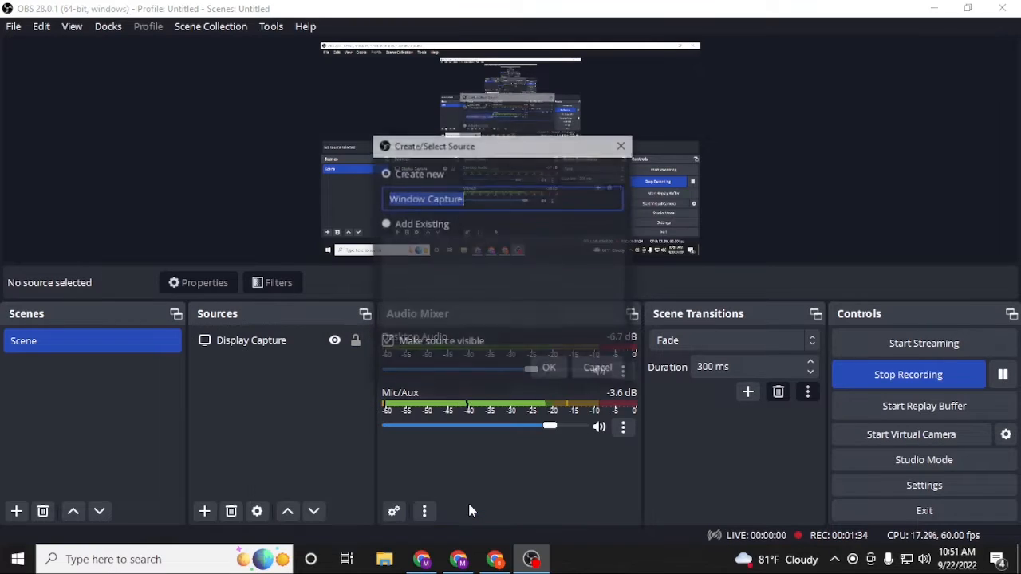
{"action": "left_click", "coordinate": [557, 374]}
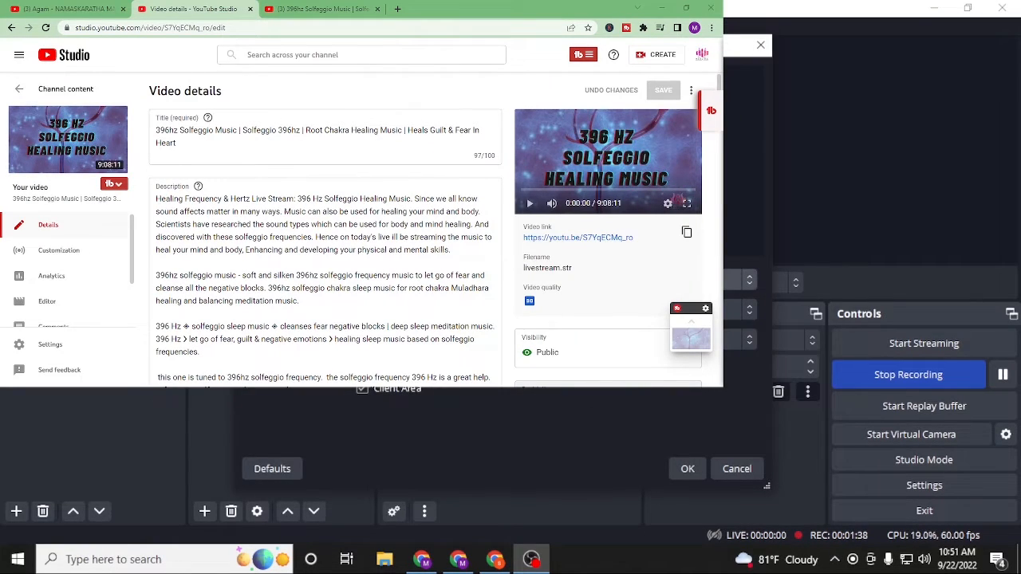
- Set the captured window to the Chrome "Video details - YouTube Studio" window, show its 396hz Solfeggio Music video tab and accept the source properties
{"action": "left_click", "coordinate": [558, 279]}
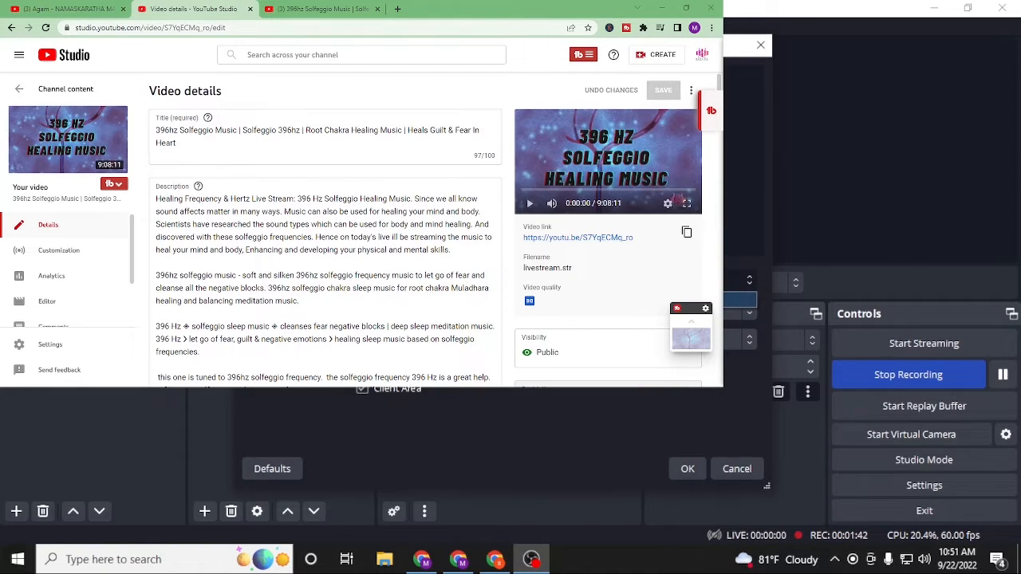
{"action": "left_click", "coordinate": [558, 300]}
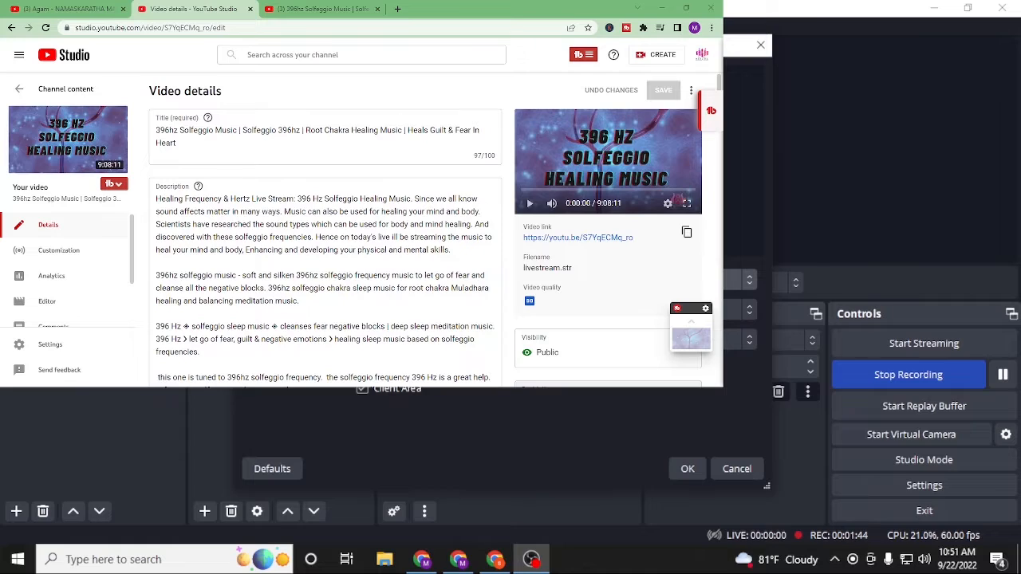
{"action": "left_click", "coordinate": [276, 8]}
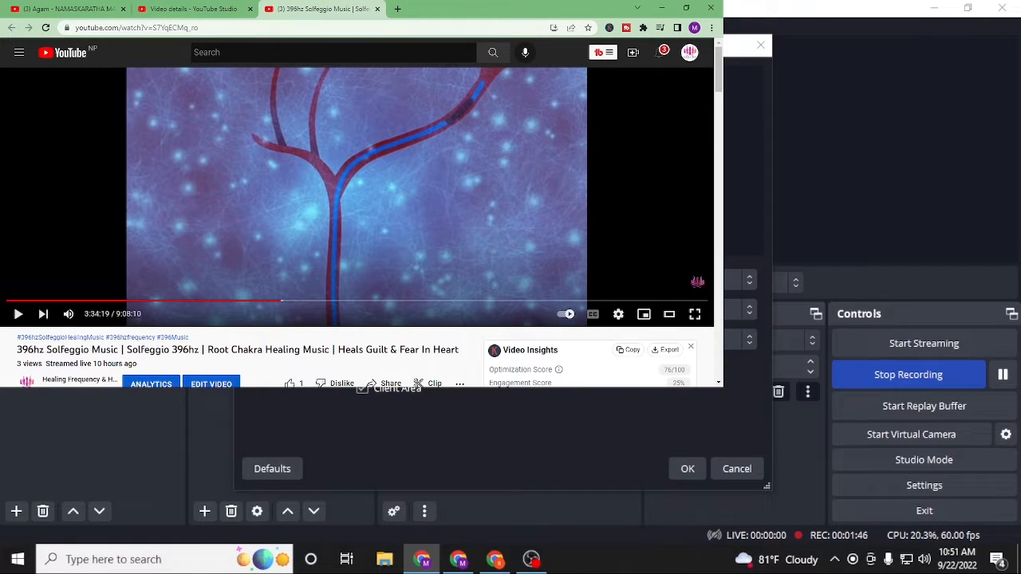
{"action": "left_click", "coordinate": [684, 470]}
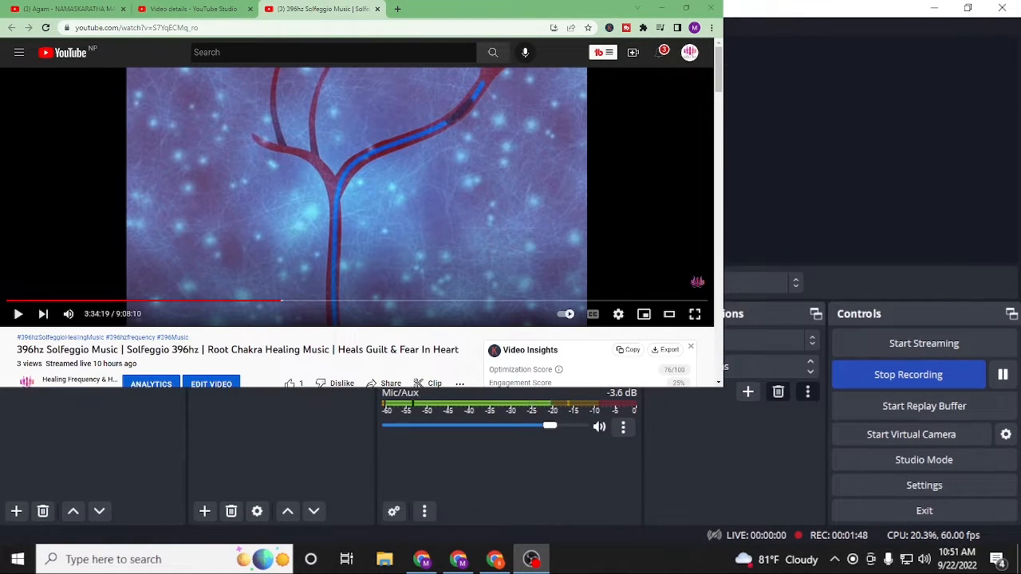
- Scale down the Window Capture and place it in the canvas's lower-right corner, about 1347 px from the left and 773 px from the top edge
{"action": "left_click_drag", "start_coordinate": [479, 8], "coordinate": [623, 123]}
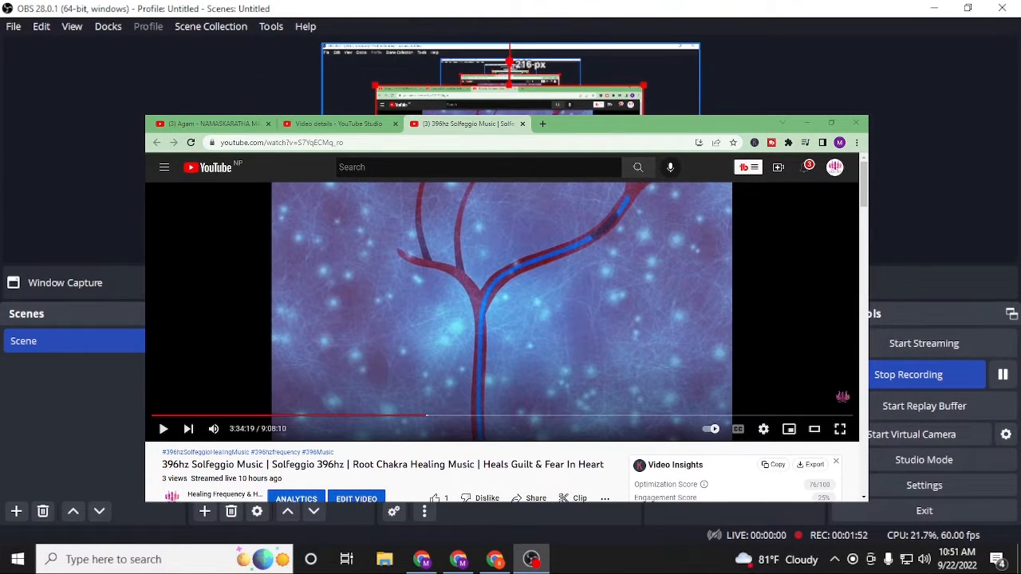
{"action": "left_click", "coordinate": [63, 283]}
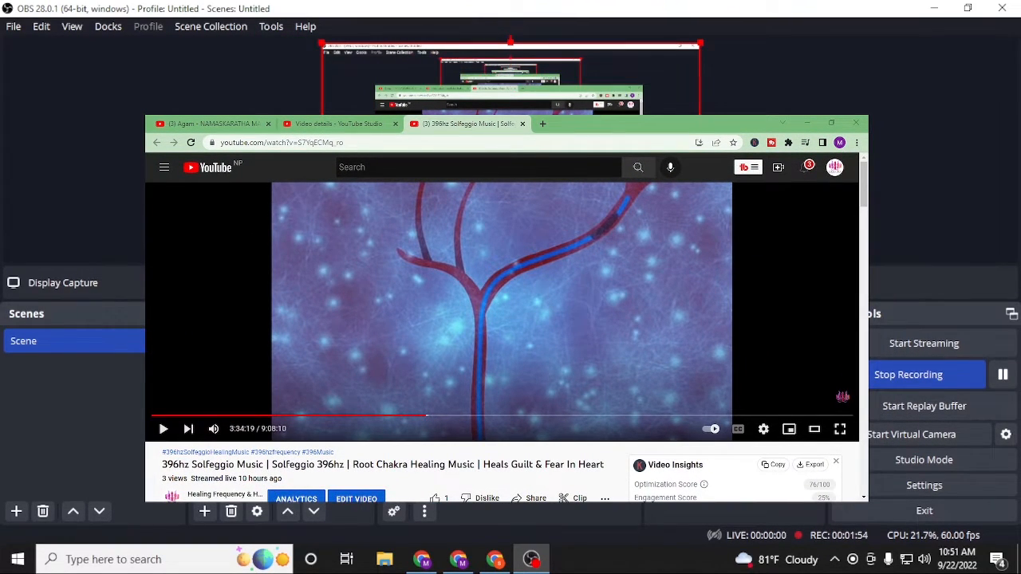
{"action": "left_click", "coordinate": [256, 342]}
{"action": "left_click", "coordinate": [255, 363]}
{"action": "left_click", "coordinate": [267, 431]}
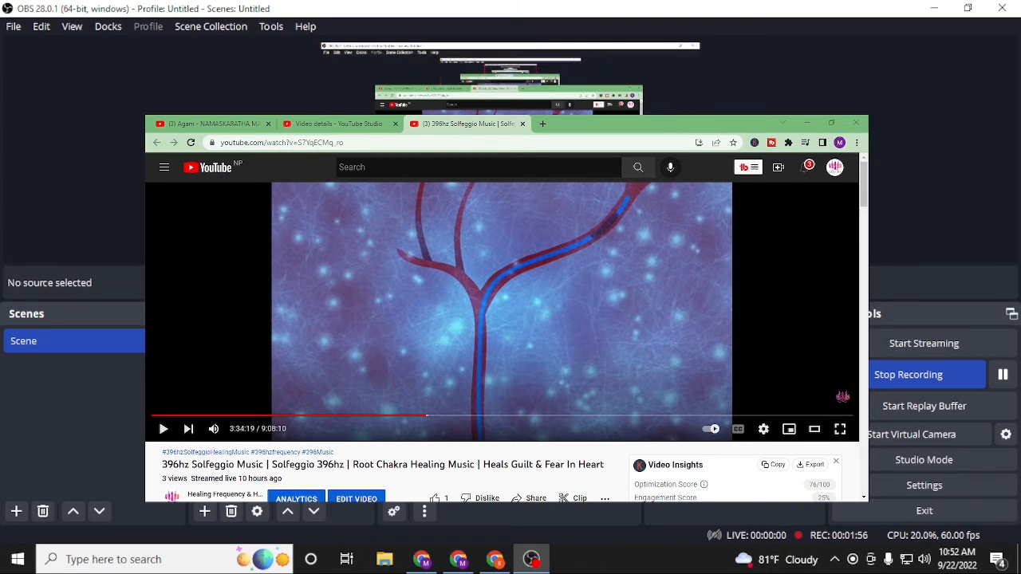
{"action": "left_click", "coordinate": [509, 99]}
{"action": "left_click", "coordinate": [398, 59]}
{"action": "left_click", "coordinate": [509, 99]}
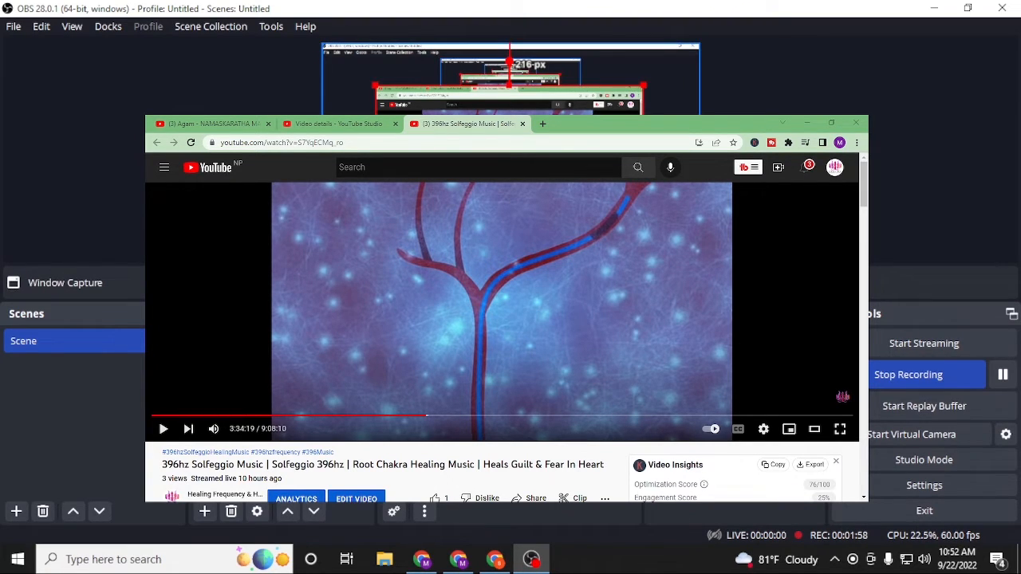
{"action": "left_click_drag", "start_coordinate": [509, 99], "coordinate": [617, 221]}
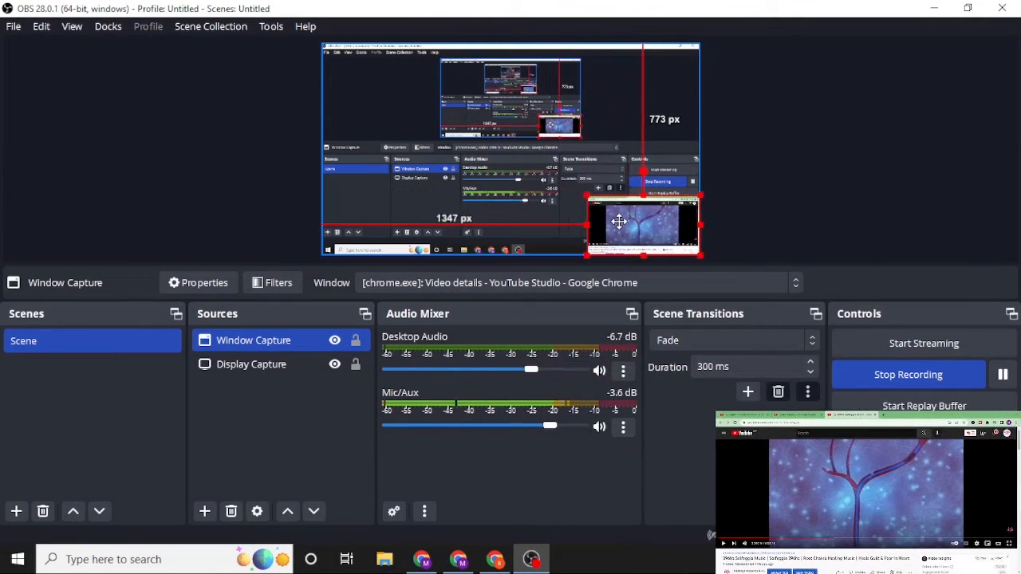
- Enlarge the Window Capture slightly from its upper-left corner, to about 1324 px from the canvas's left and 760 px from its top edge
{"action": "left_click", "coordinate": [287, 433]}
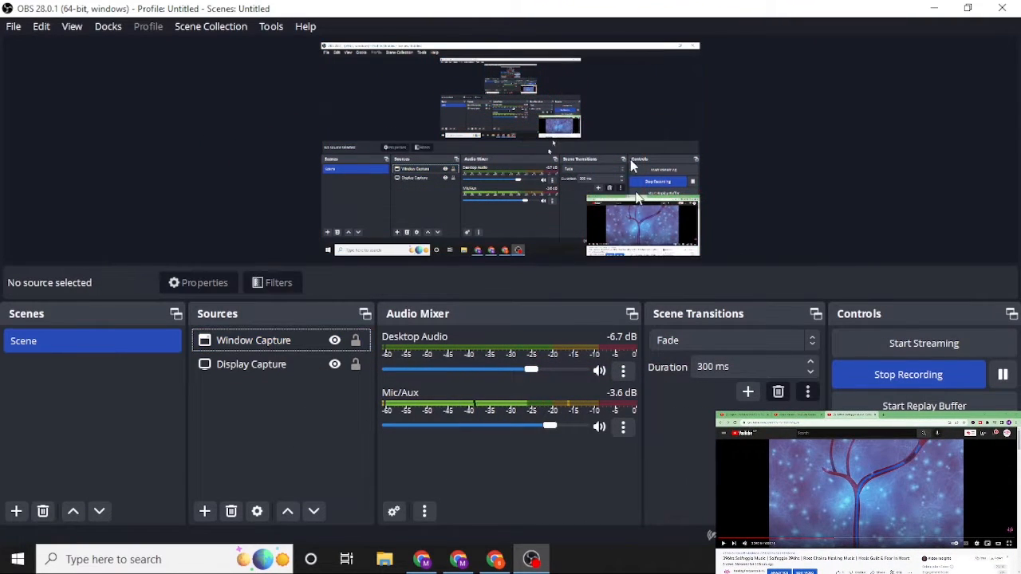
{"action": "left_click", "coordinate": [649, 243]}
{"action": "left_click", "coordinate": [424, 120]}
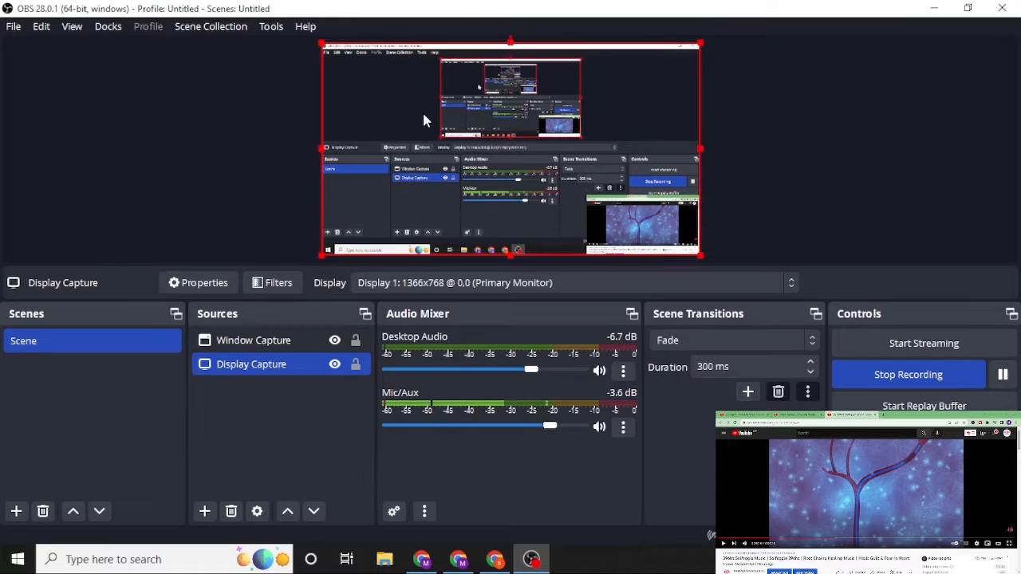
{"action": "left_click", "coordinate": [592, 210]}
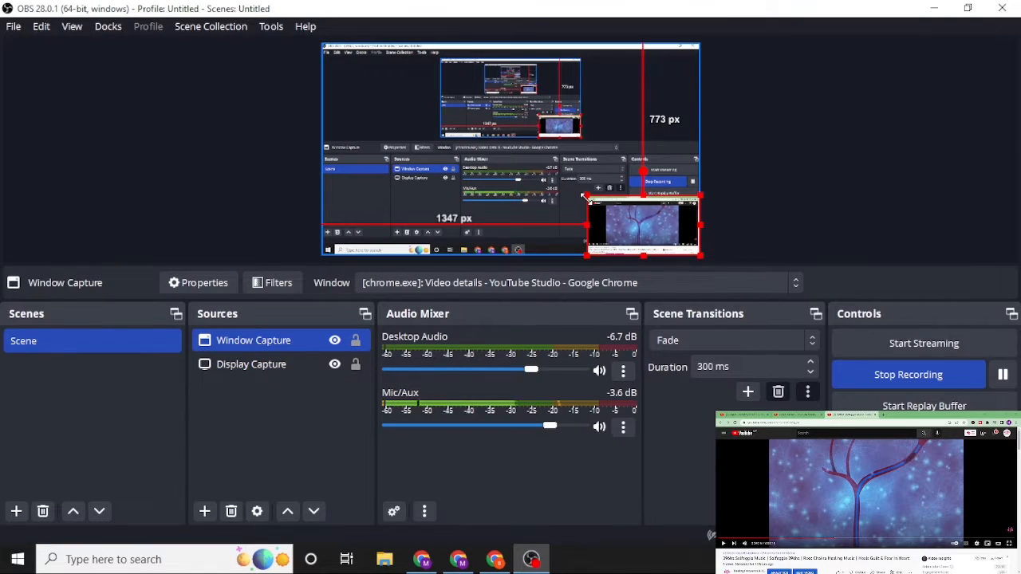
{"action": "mouse_move", "coordinate": [587, 197]}
{"action": "left_mouse_down"}
{"action": "mouse_move", "coordinate": [538, 167]}
{"action": "mouse_move", "coordinate": [583, 199]}
{"action": "left_mouse_up"}
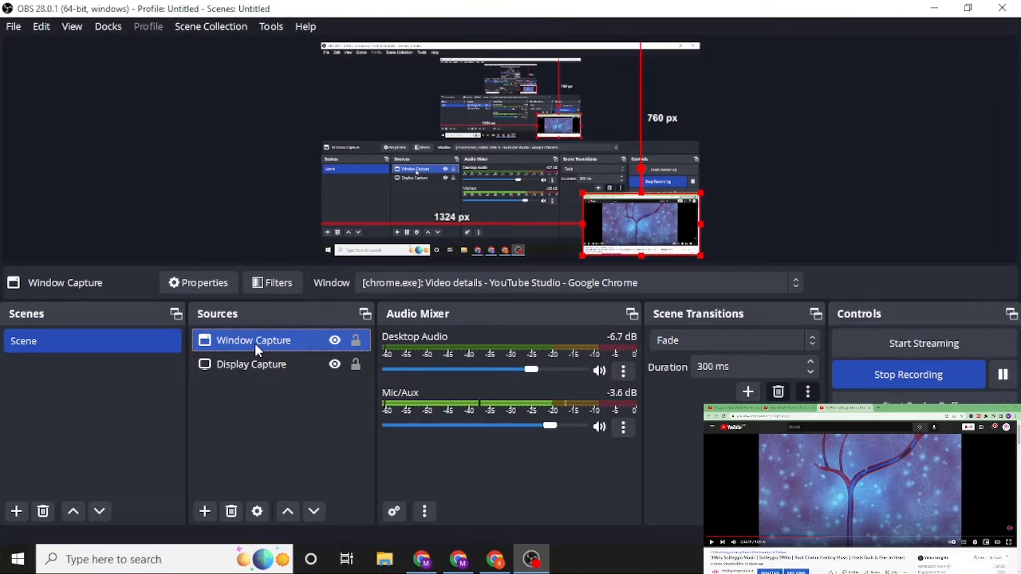
- Add a new Audio Input Capture source using the Default device and mute it in the audio mixer
{"action": "right_click", "coordinate": [242, 402]}
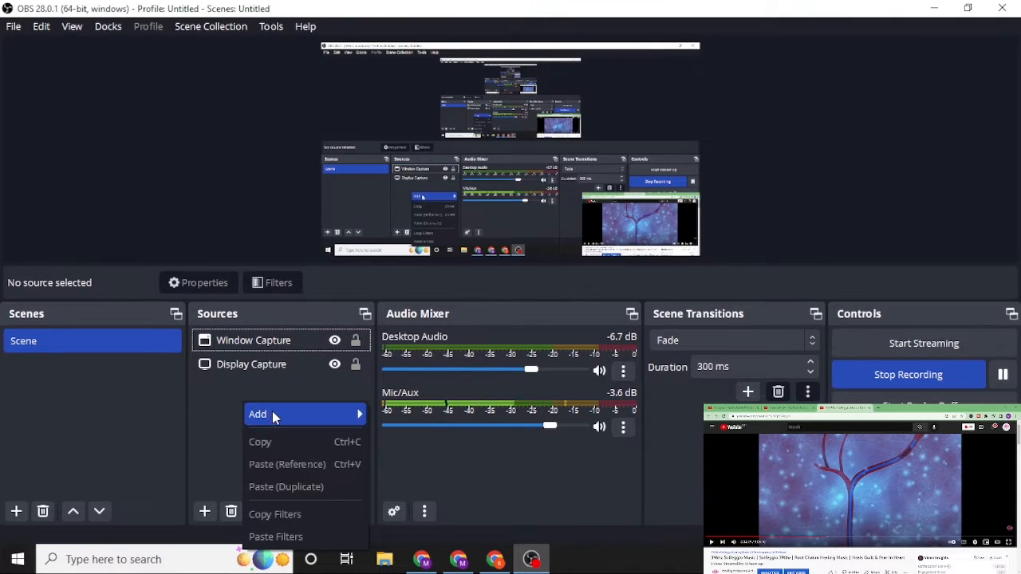
{"action": "mouse_move", "coordinate": [272, 412]}
{"action": "left_click", "coordinate": [421, 217]}
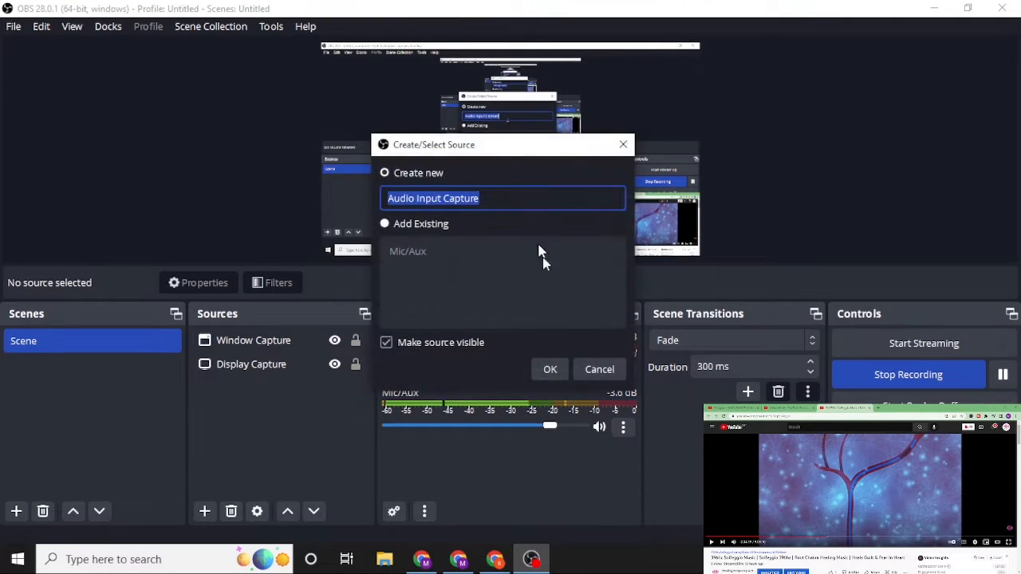
{"action": "left_click", "coordinate": [546, 366]}
{"action": "left_click", "coordinate": [685, 473]}
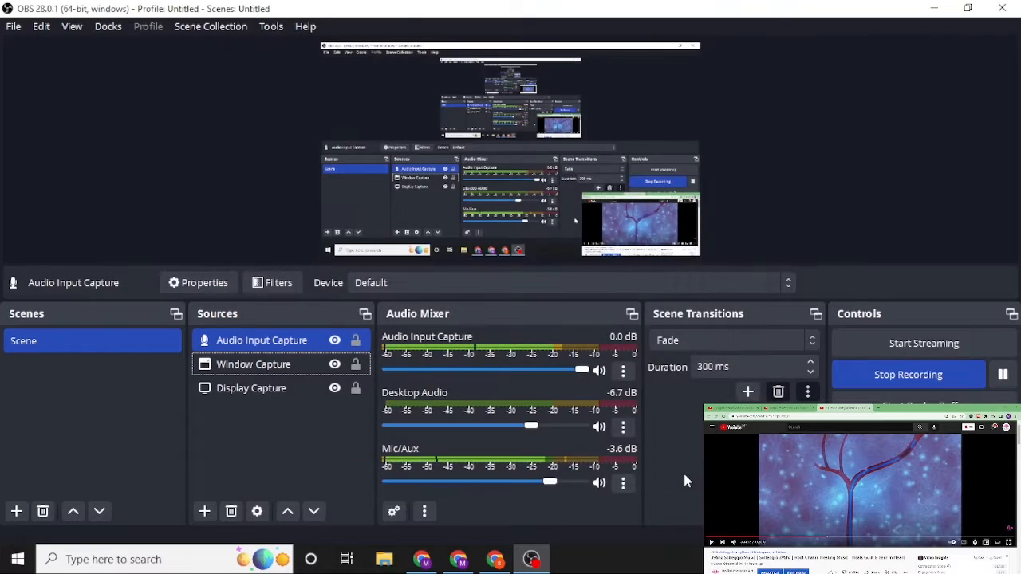
{"action": "left_click", "coordinate": [600, 372]}
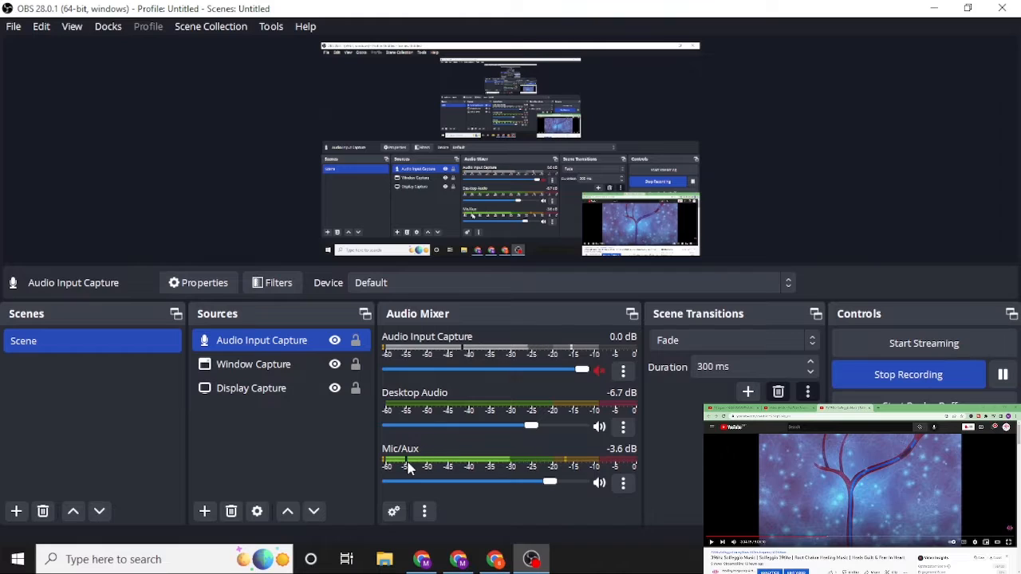
{"action": "left_click", "coordinate": [240, 435]}
{"action": "left_click", "coordinate": [422, 177]}
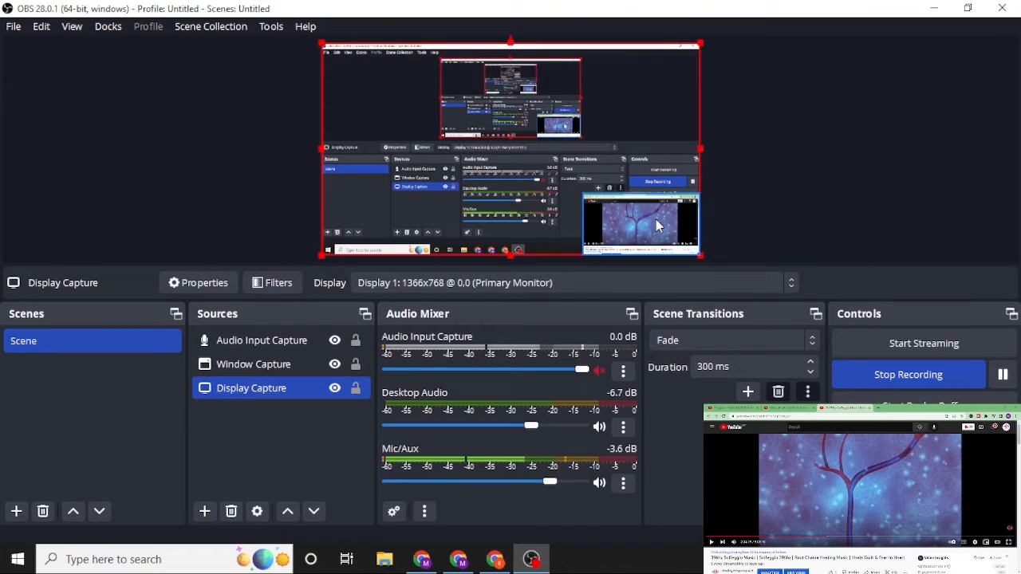
{"action": "left_click", "coordinate": [253, 364]}
{"action": "left_click", "coordinate": [281, 343]}
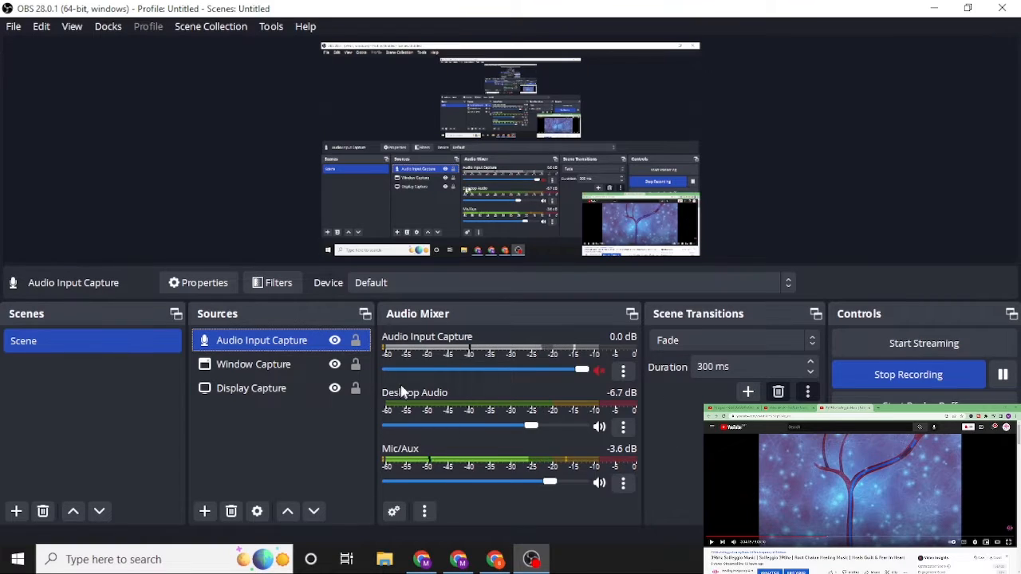
{"action": "left_click", "coordinate": [778, 339]}
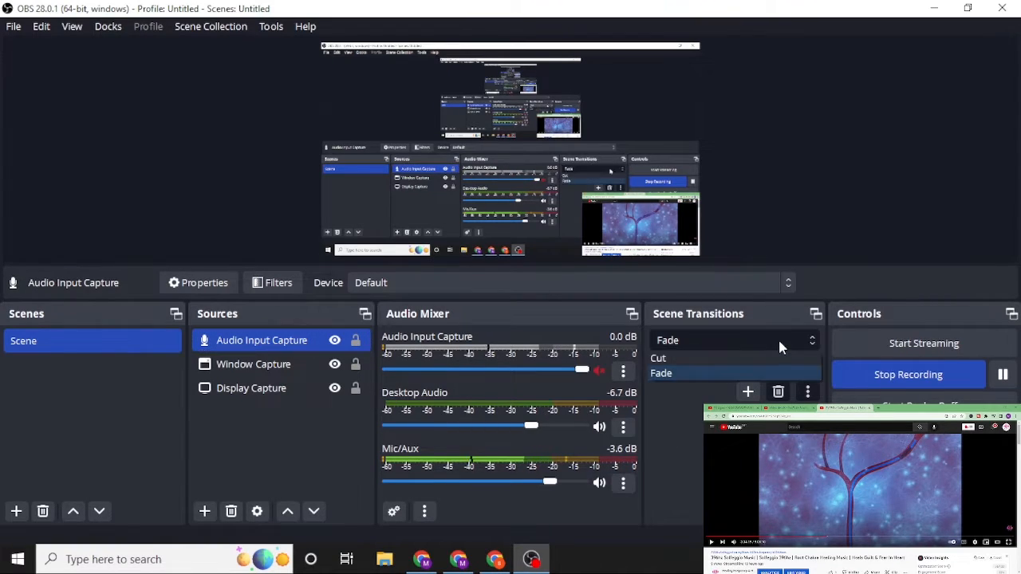
{"action": "left_click", "coordinate": [782, 346]}
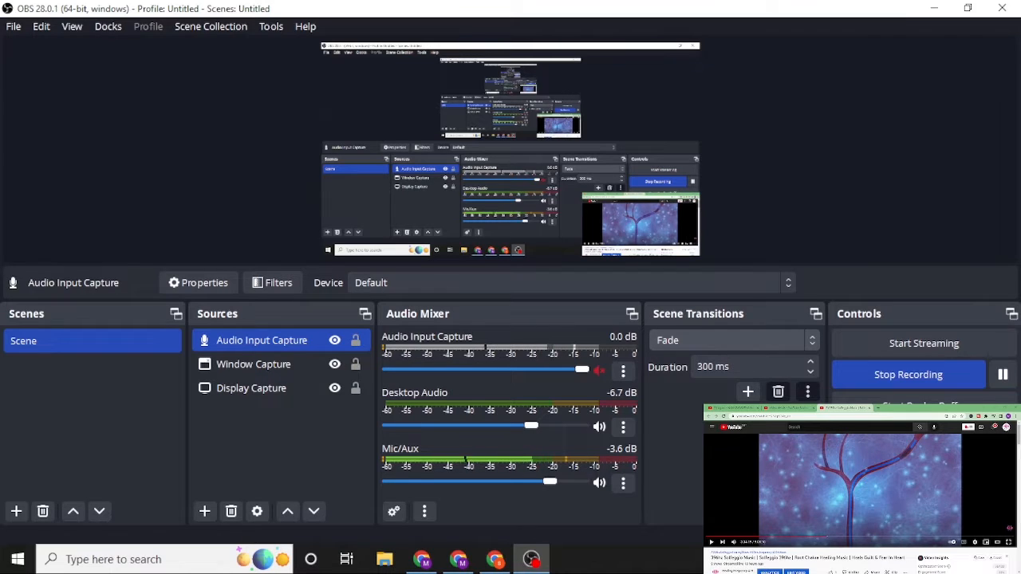
- In the stream settings, list all streaming services and choose YouTube - RTMPS with the Primary YouTube ingest server
{"action": "left_click", "coordinate": [908, 467]}
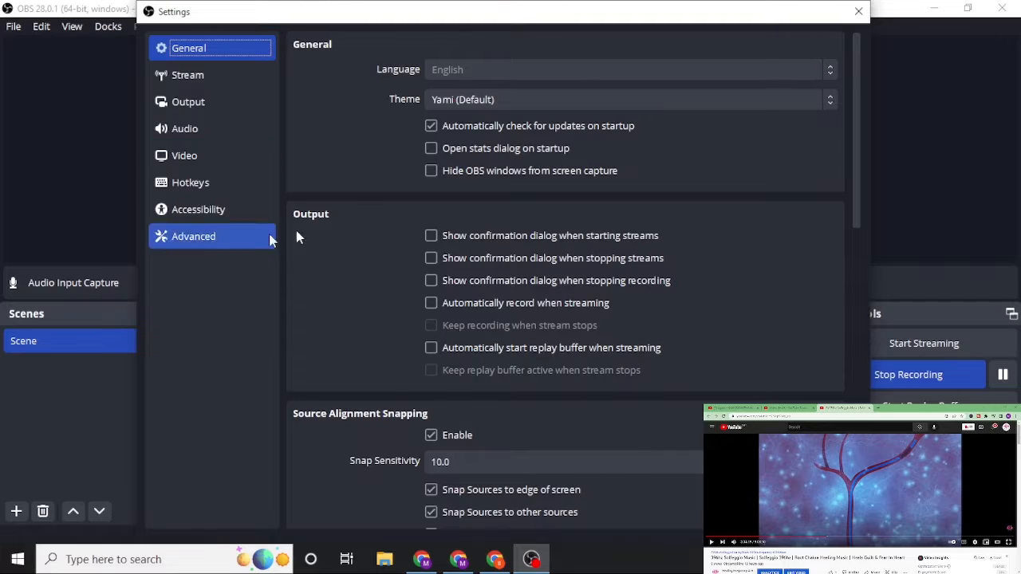
{"action": "left_click", "coordinate": [186, 73]}
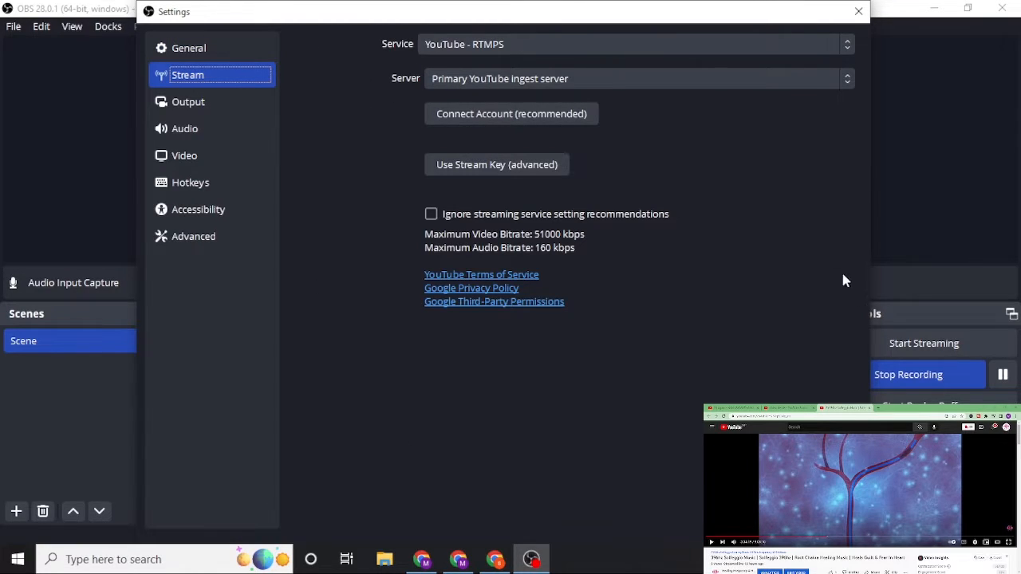
{"action": "left_click", "coordinate": [707, 46]}
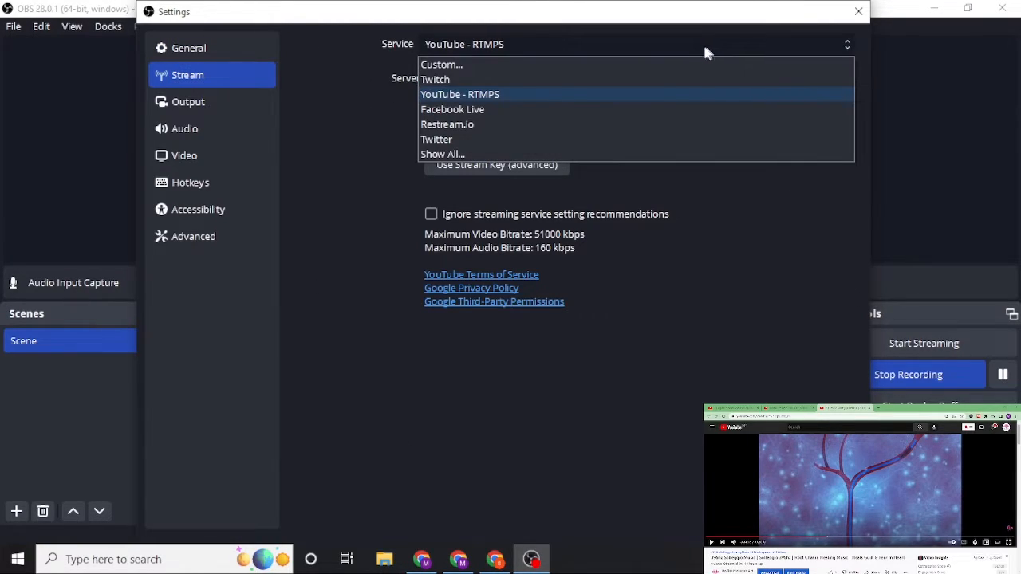
{"action": "left_click", "coordinate": [463, 155]}
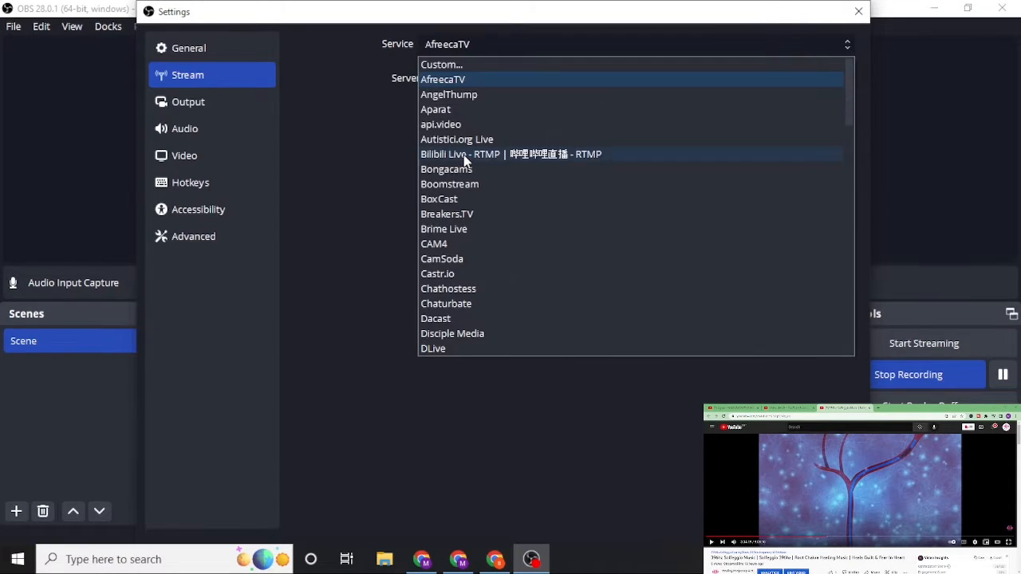
{"action": "scroll", "coordinate": [464, 155], "scroll_direction": "down", "scroll_amount": 20}
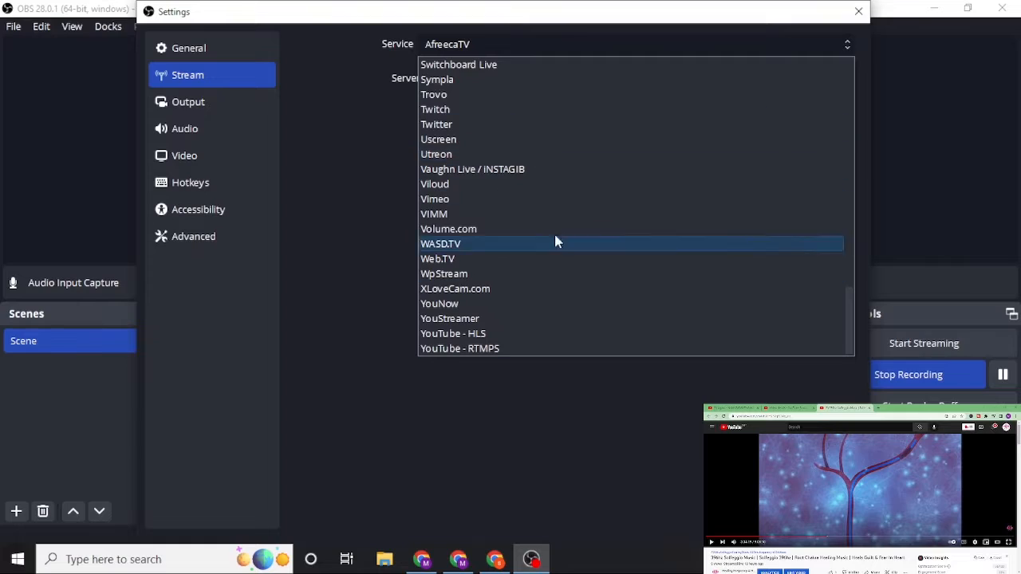
{"action": "left_click", "coordinate": [494, 351]}
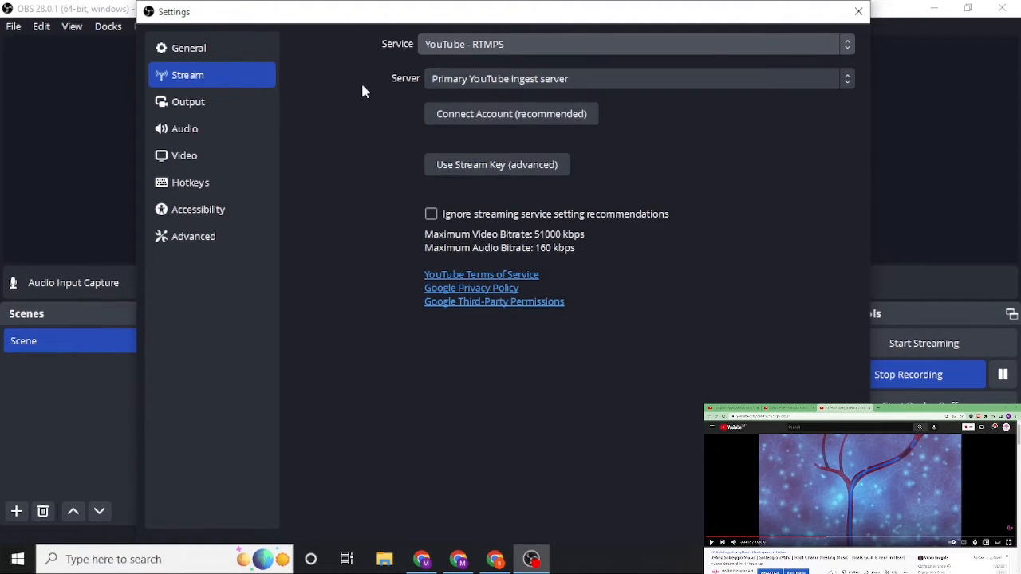
{"action": "left_click", "coordinate": [477, 83]}
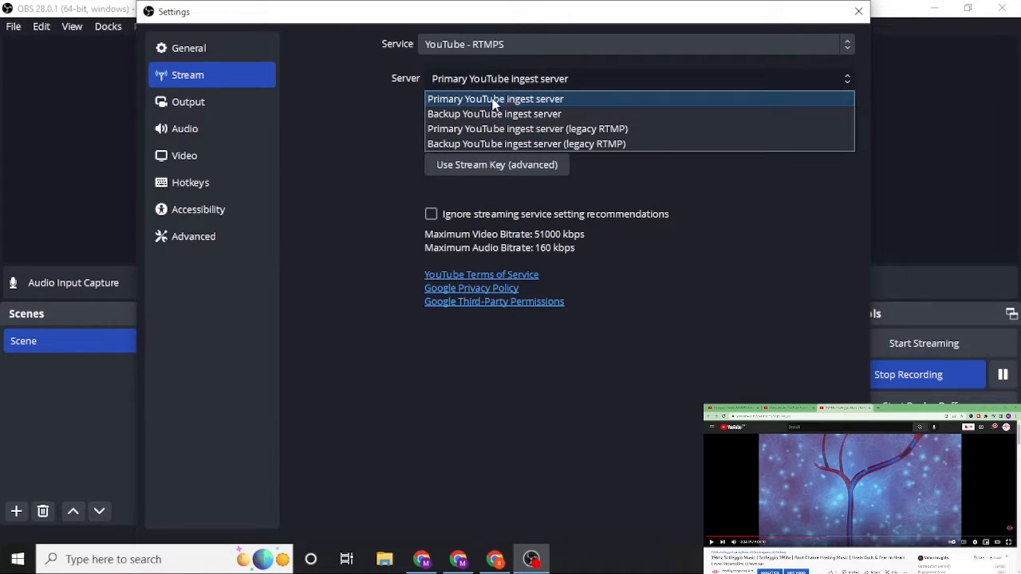
{"action": "left_click", "coordinate": [493, 102]}
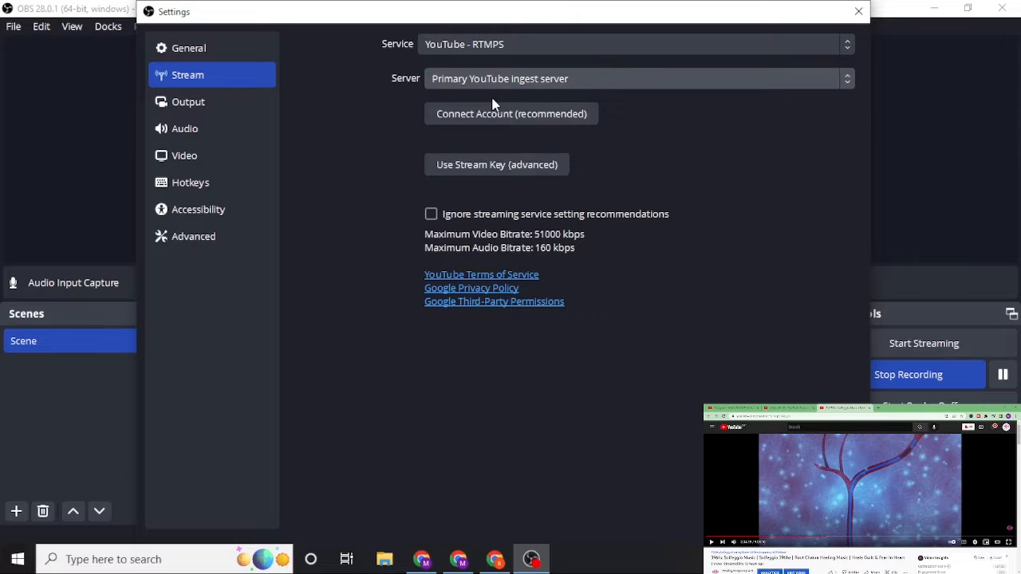
- Switch the streaming service to Twitch and return it to YouTube - RTMPS
{"action": "left_click", "coordinate": [555, 46]}
{"action": "left_click", "coordinate": [431, 120]}
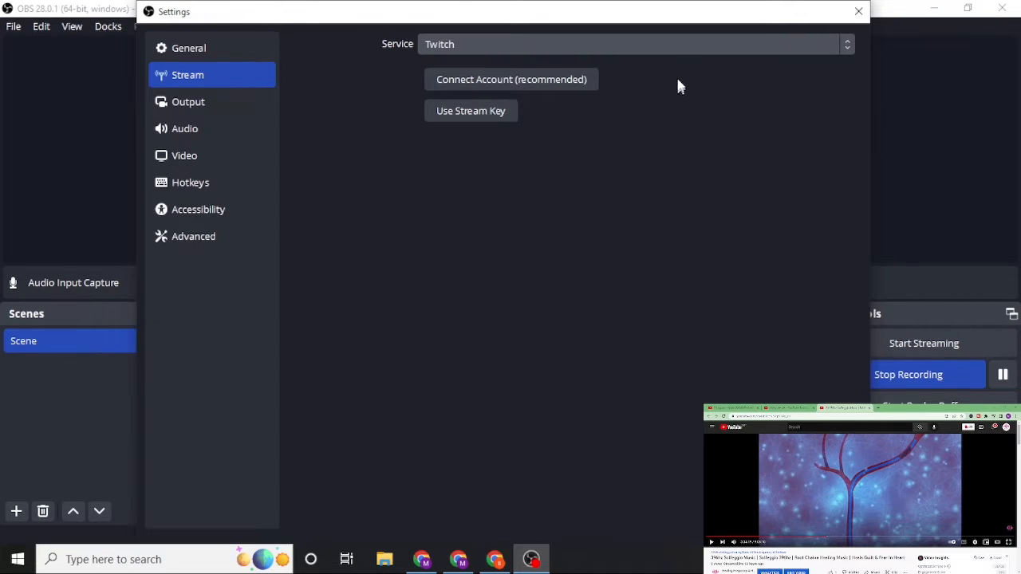
{"action": "left_click", "coordinate": [663, 45]}
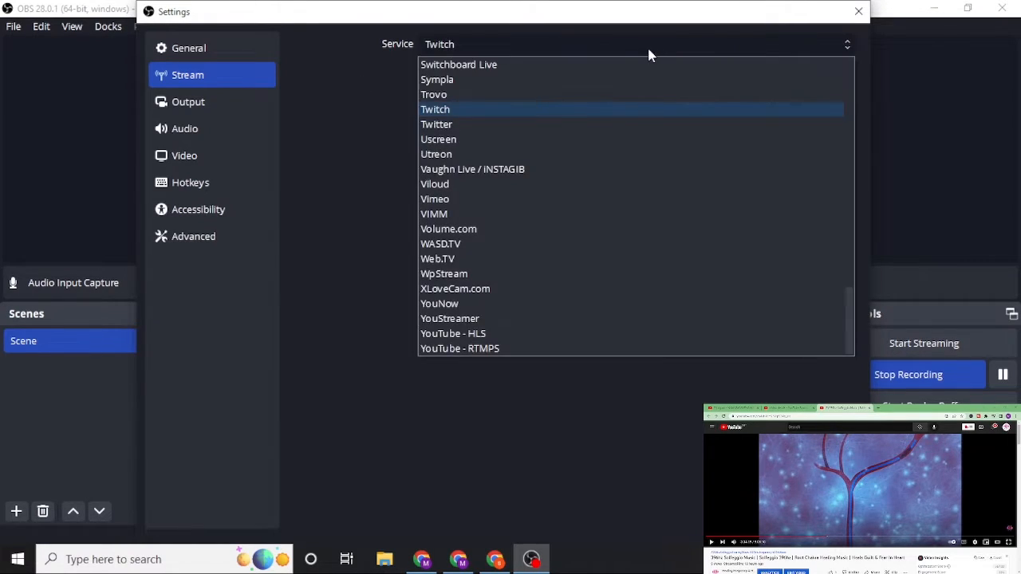
{"action": "left_click", "coordinate": [501, 47]}
{"action": "left_click", "coordinate": [458, 350]}
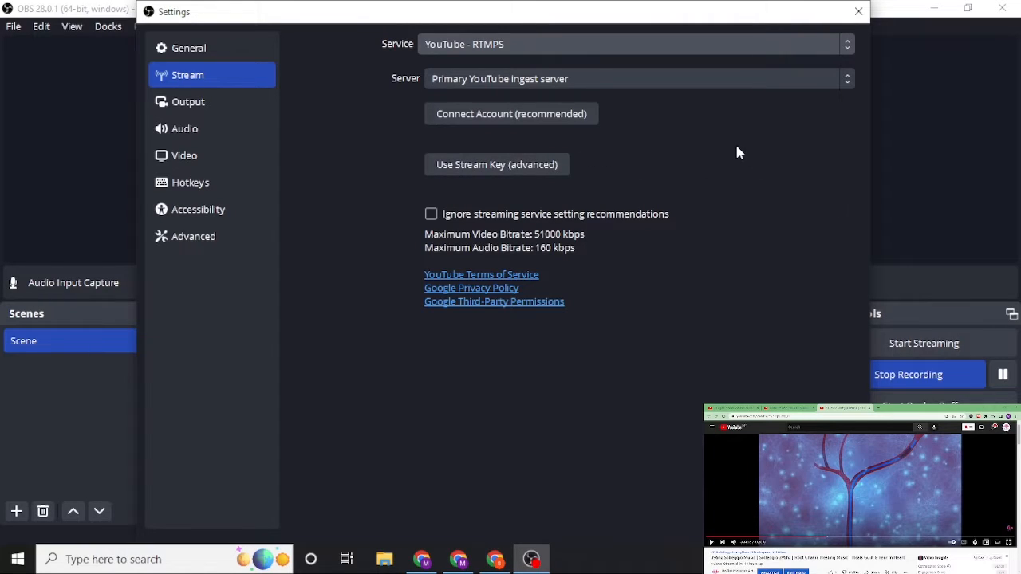
- Choose to use a stream key for YouTube - RTMPS and highlight the masked key in its field
{"action": "left_click", "coordinate": [462, 169]}
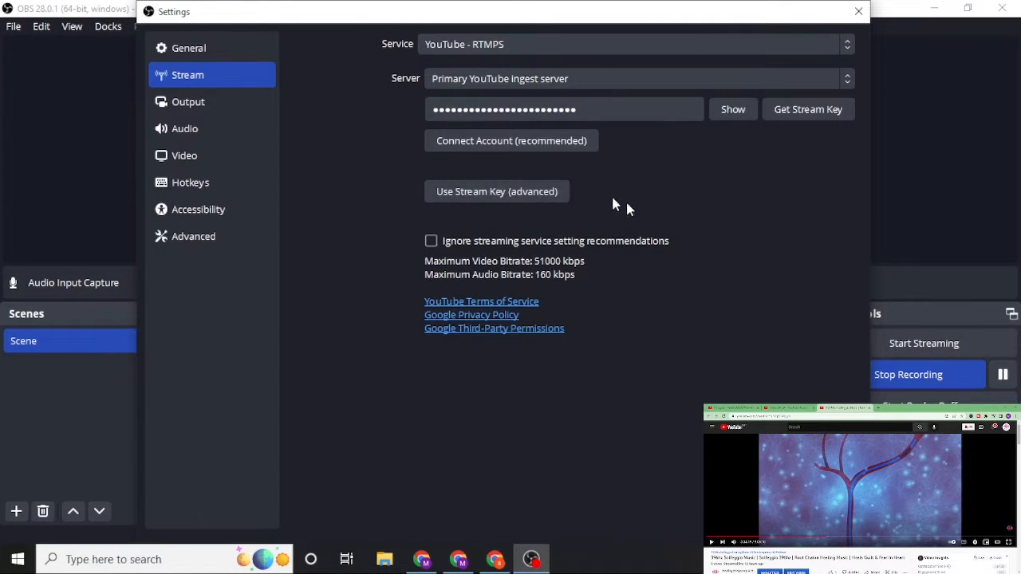
{"action": "left_click", "coordinate": [661, 109]}
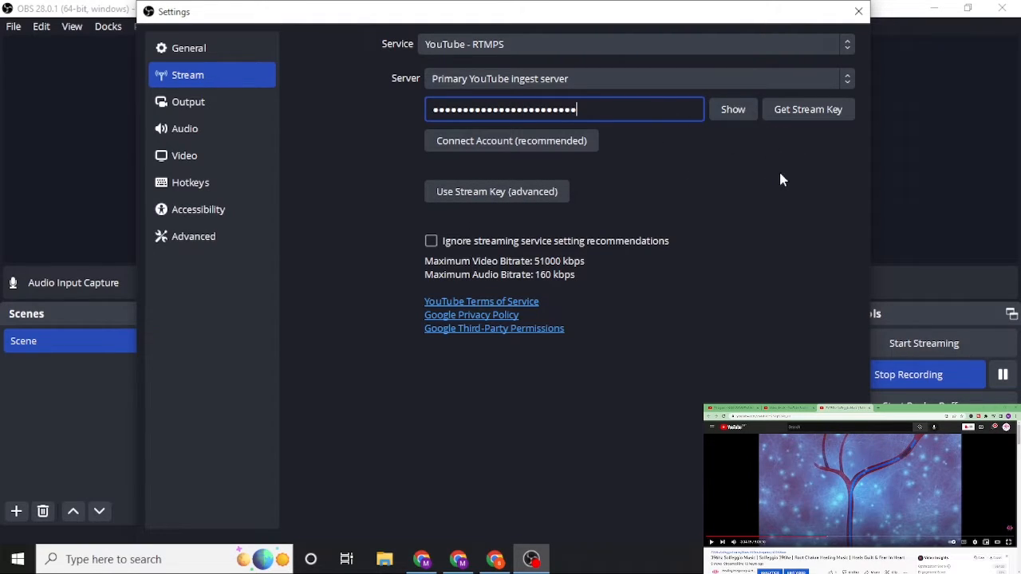
{"action": "left_click_drag", "start_coordinate": [620, 112], "coordinate": [314, 113]}
{"action": "left_click", "coordinate": [598, 104]}
{"action": "mouse_move", "coordinate": [769, 3]}
{"action": "left_mouse_down"}
{"action": "mouse_move", "coordinate": [769, 51]}
{"action": "mouse_move", "coordinate": [763, 14]}
{"action": "left_mouse_up"}
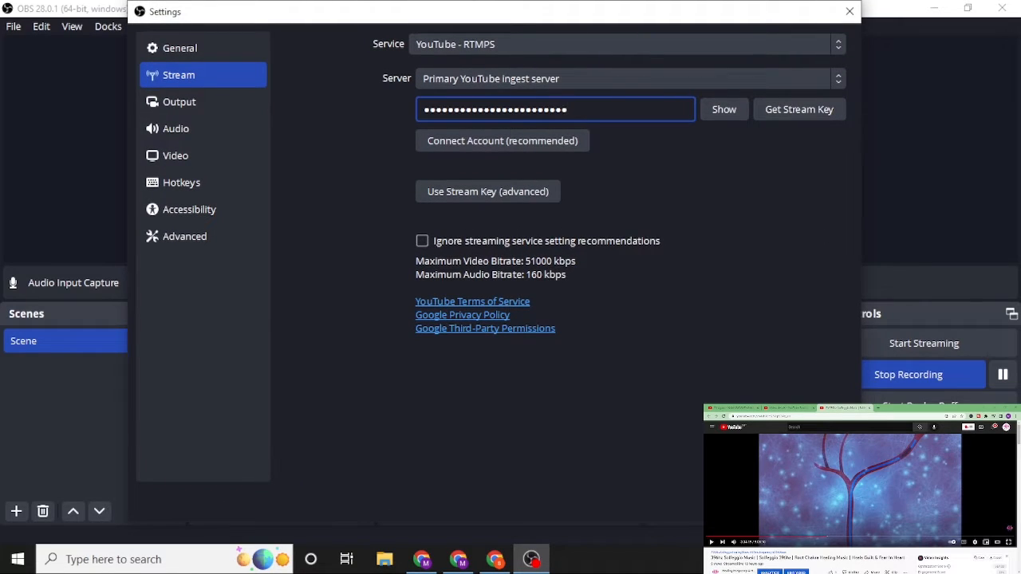
- Change the streaming service to Twitch, choose to use a stream key and highlight the masked key in its field
{"action": "left_click", "coordinate": [567, 42]}
{"action": "left_click", "coordinate": [566, 44]}
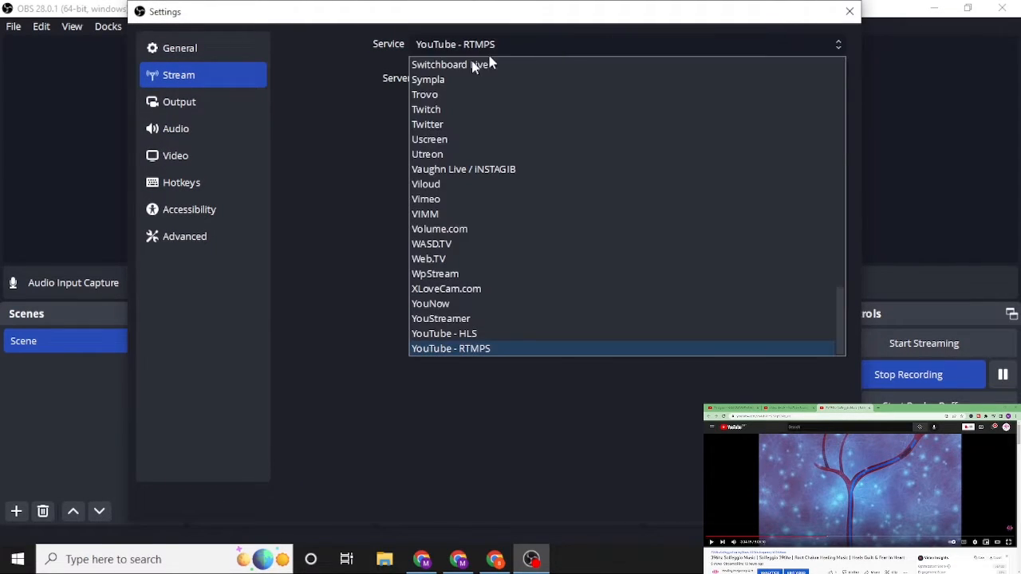
{"action": "left_click", "coordinate": [426, 107]}
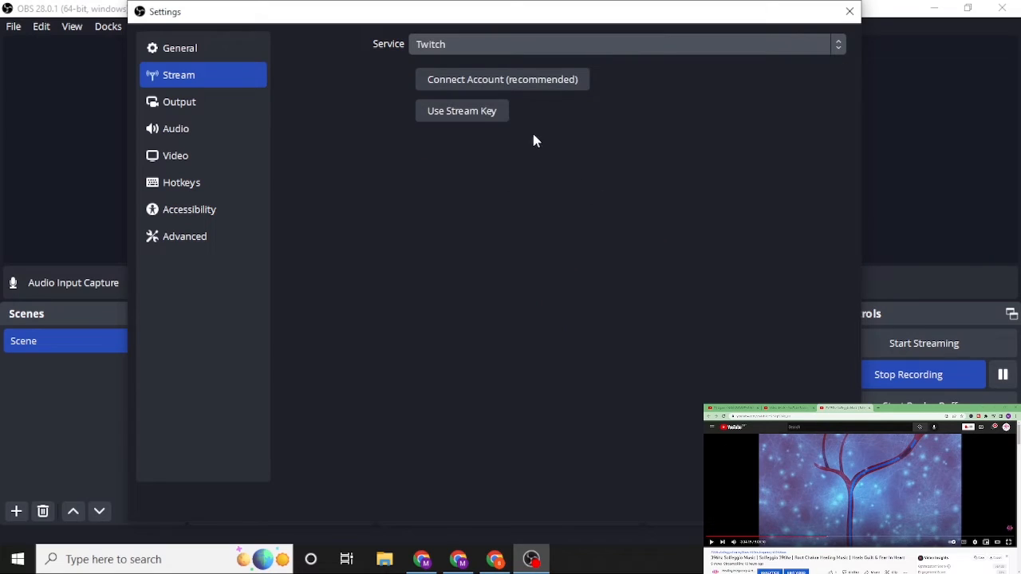
{"action": "left_click", "coordinate": [458, 116]}
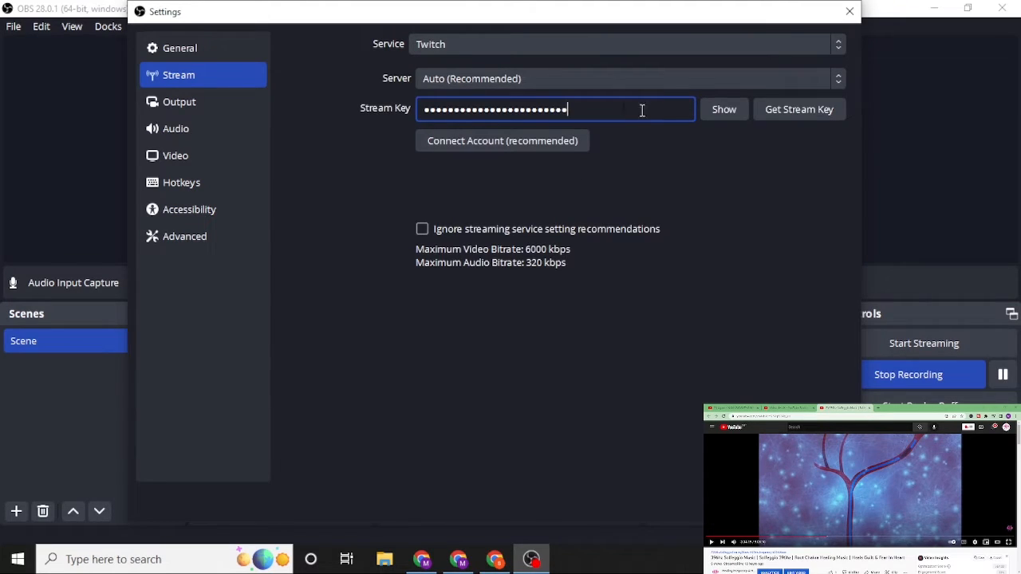
{"action": "left_click_drag", "start_coordinate": [643, 107], "coordinate": [356, 107]}
{"action": "left_click", "coordinate": [607, 106]}
- Set the streaming service back to YouTube - RTMPS and close the settings
{"action": "left_click", "coordinate": [583, 48]}
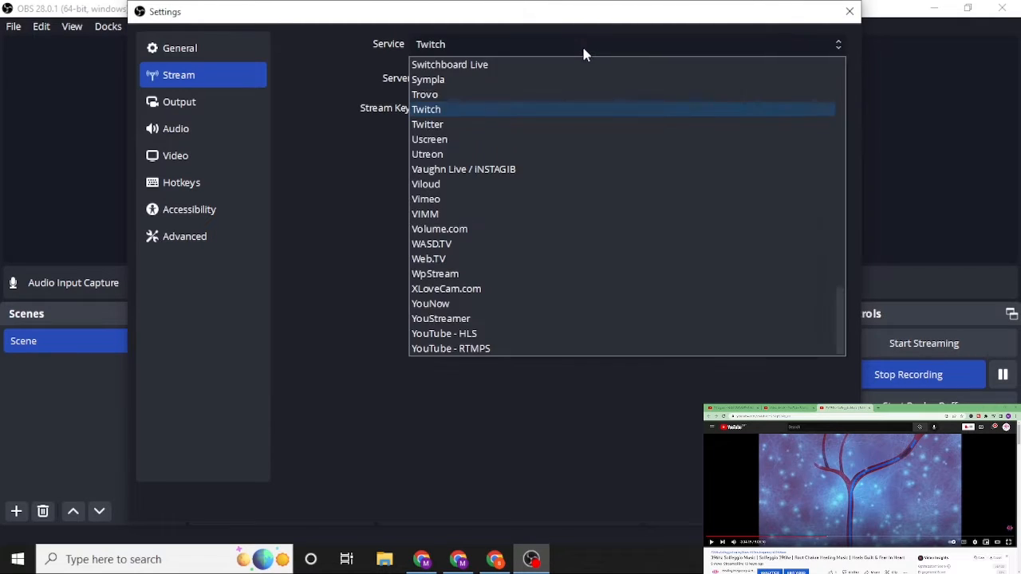
{"action": "left_click", "coordinate": [467, 347]}
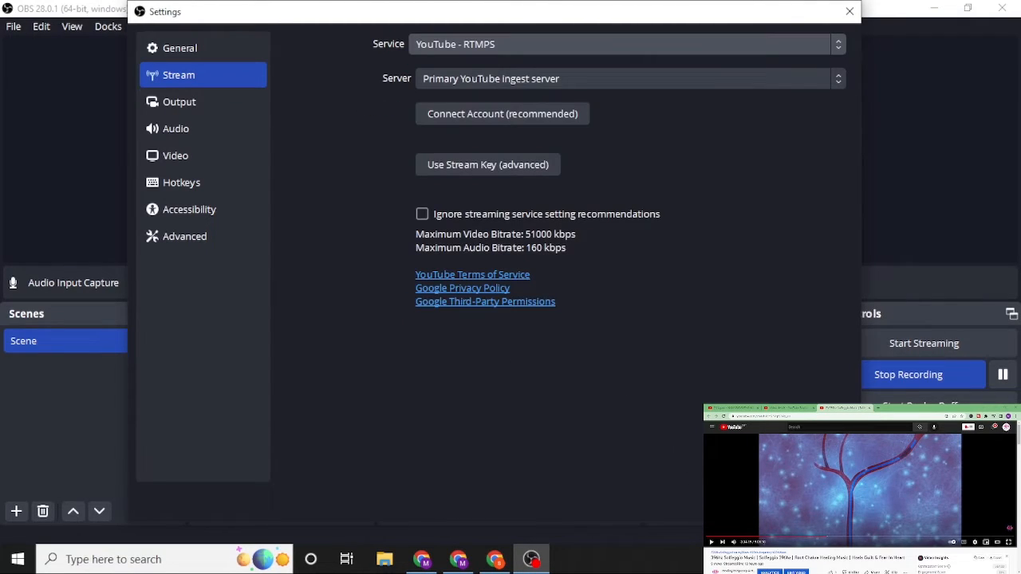
{"action": "left_click", "coordinate": [179, 75]}
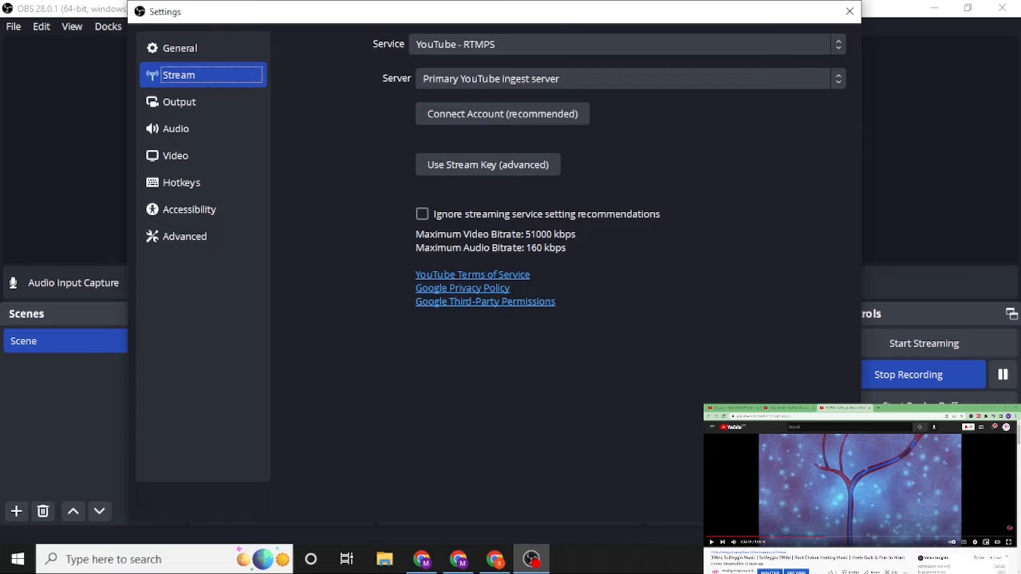
{"action": "left_click", "coordinate": [730, 502]}
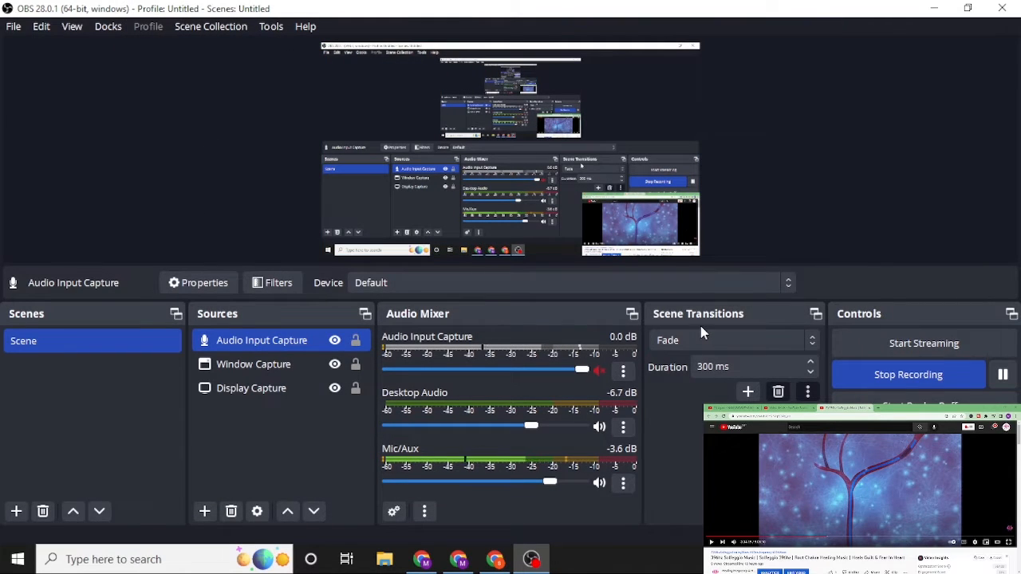